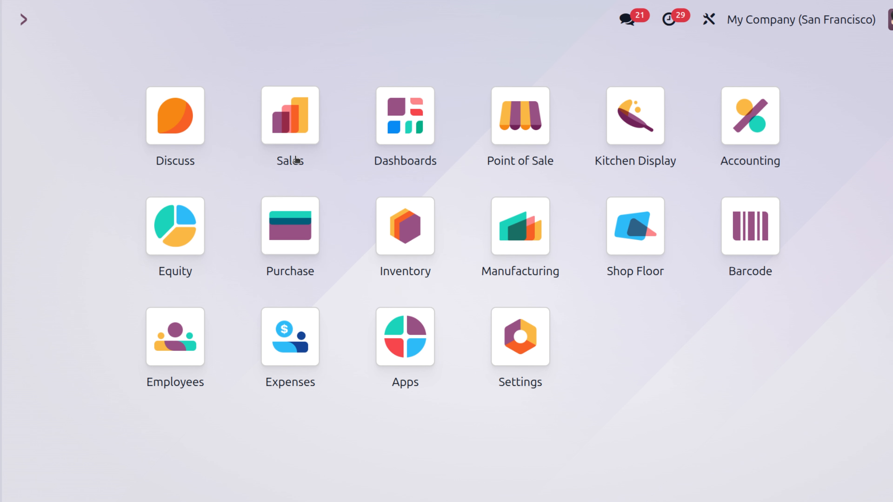
Step: Open the product catalogue in the Sales app
click(286, 127)
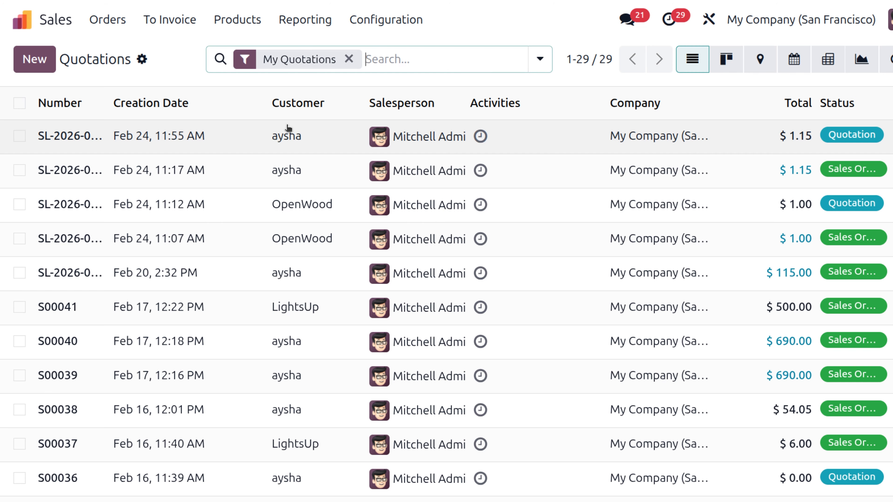
click(237, 20)
click(259, 58)
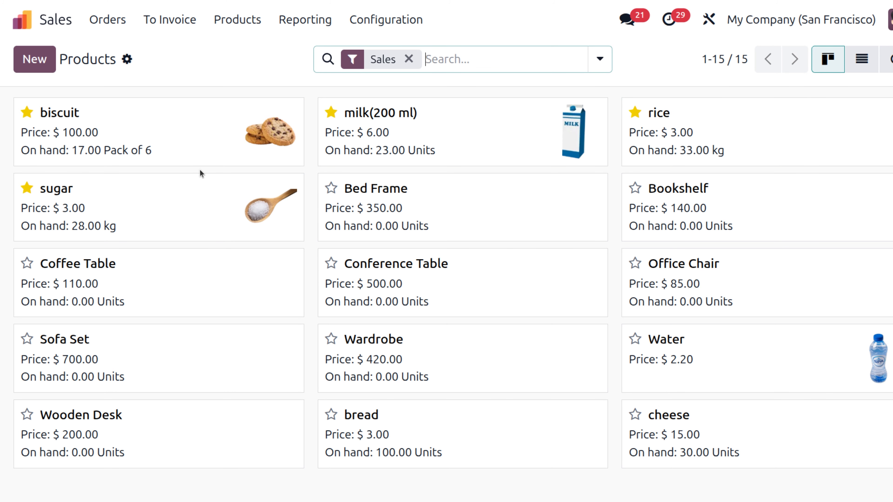
Step: View the fields of a blank new product form and discard it
click(31, 61)
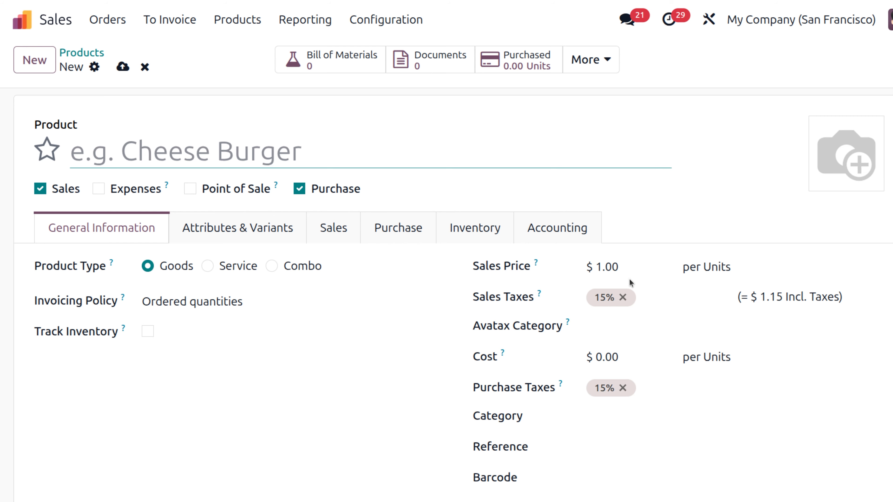
click(144, 67)
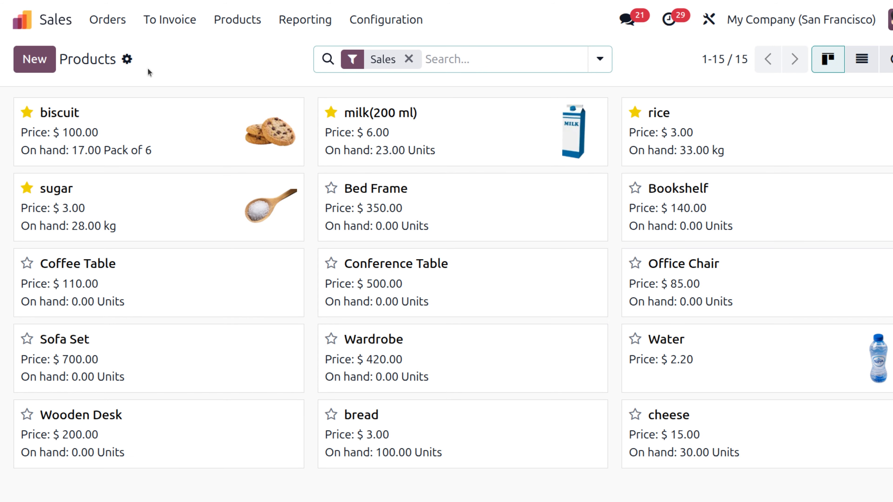
Step: Leave full screen, switch to the product list spreadsheet in Google Sheets, and review its columns and available download formats
mouse_move(418, 4)
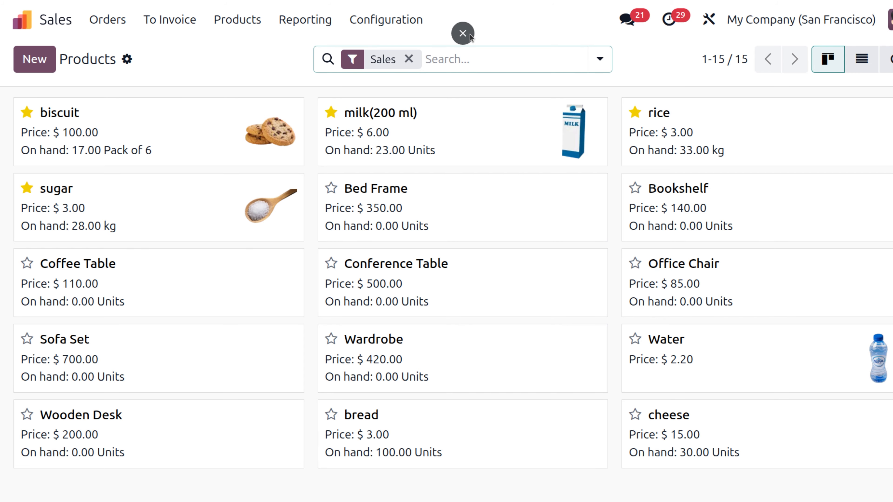
click(470, 35)
click(208, 21)
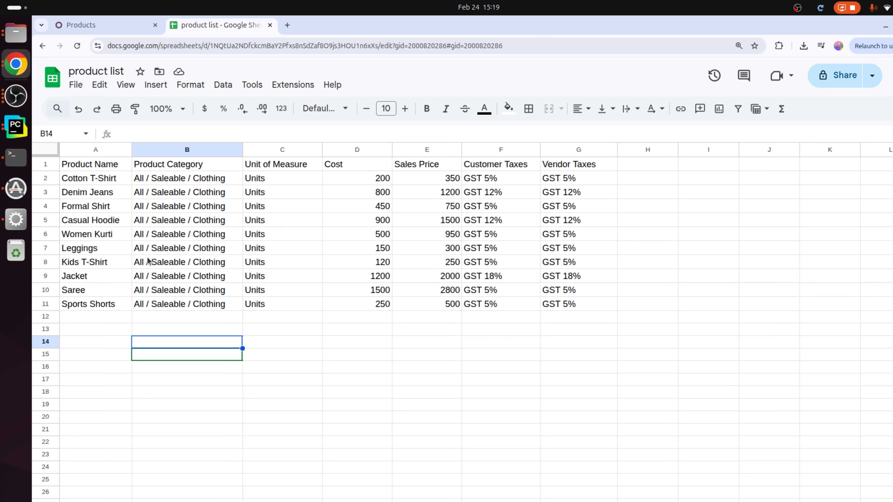
click(75, 86)
mouse_move(119, 233)
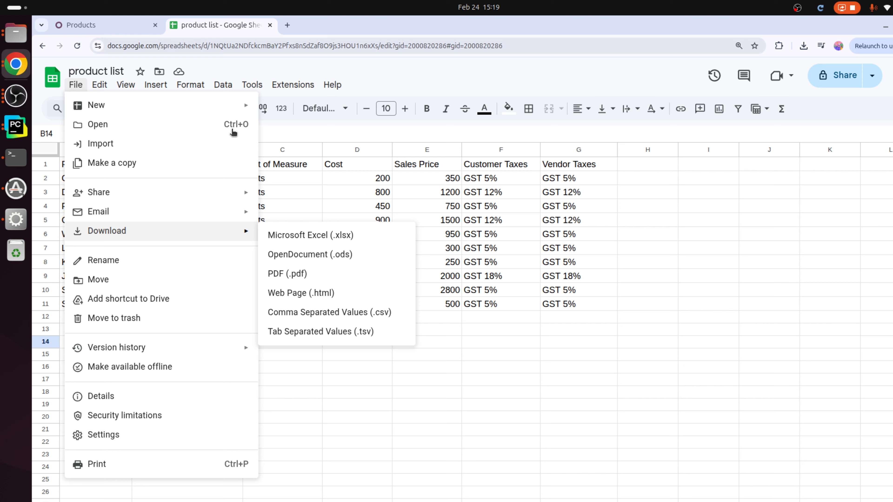
Step: Switch back to the Odoo product list in full screen and open the record import page
click(121, 25)
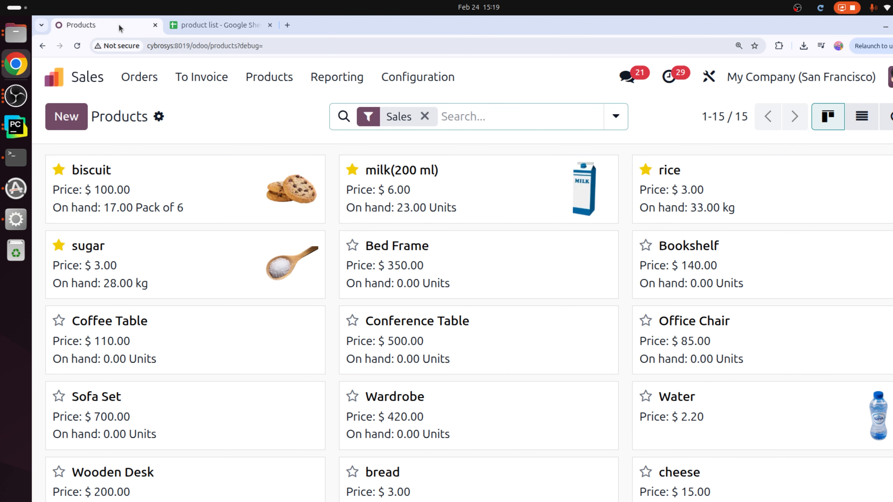
key(F11)
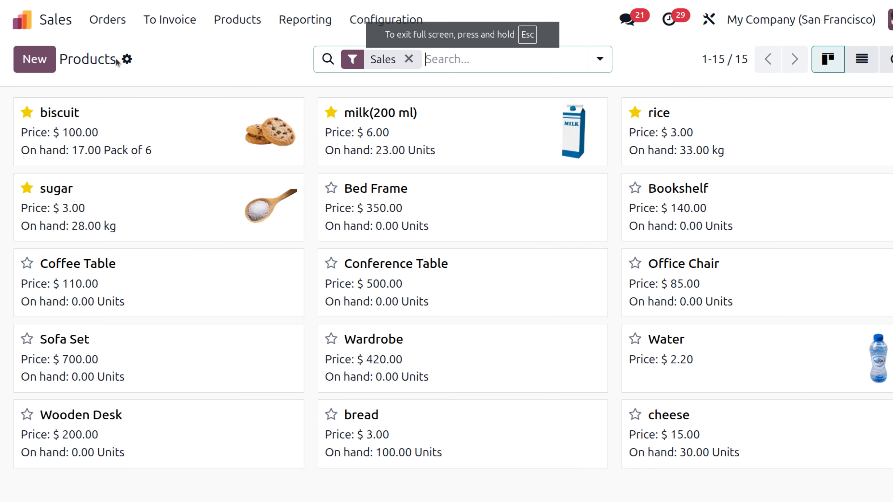
click(127, 59)
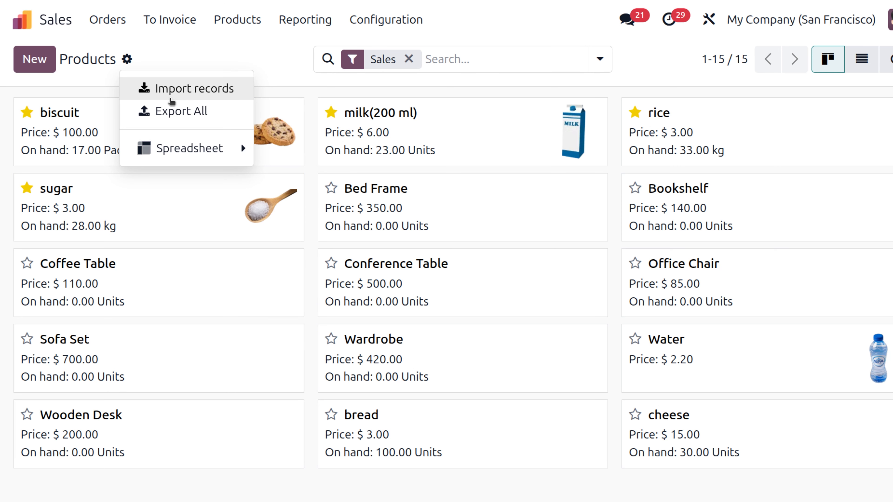
click(171, 102)
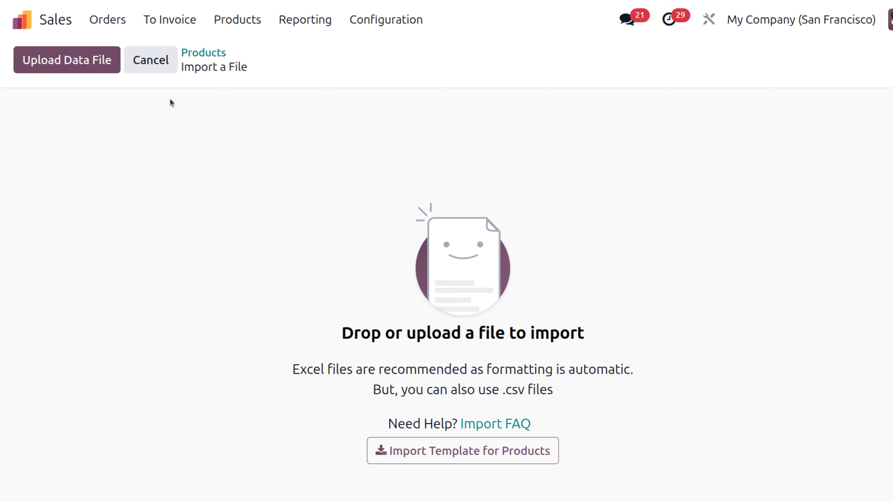
Step: Load product list.xlsx from the Downloads folder for the import and choose Sheet3 as its source sheet
click(89, 69)
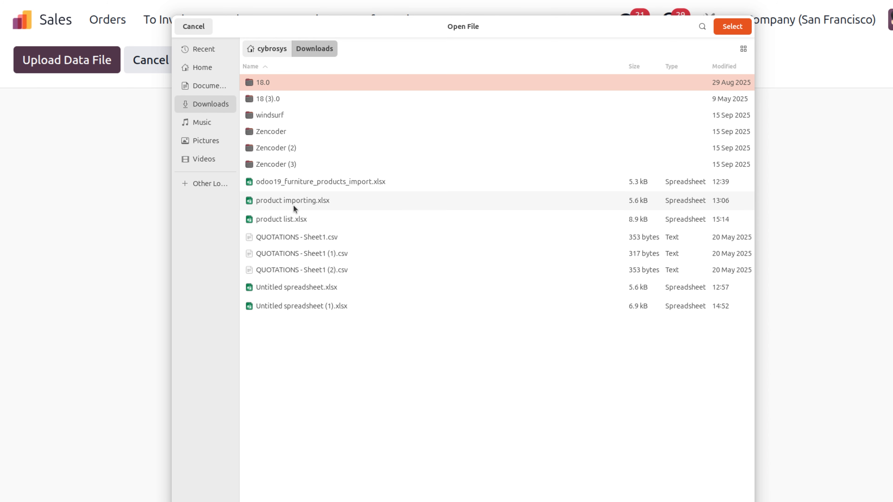
click(285, 222)
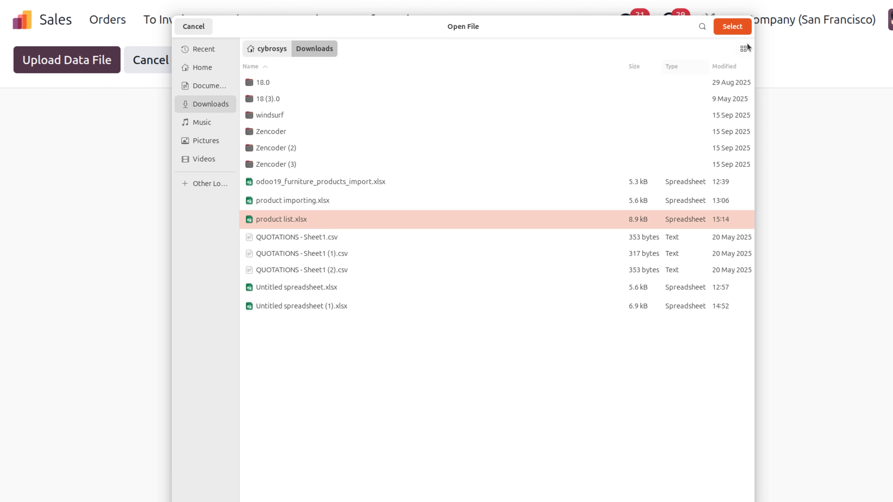
click(731, 26)
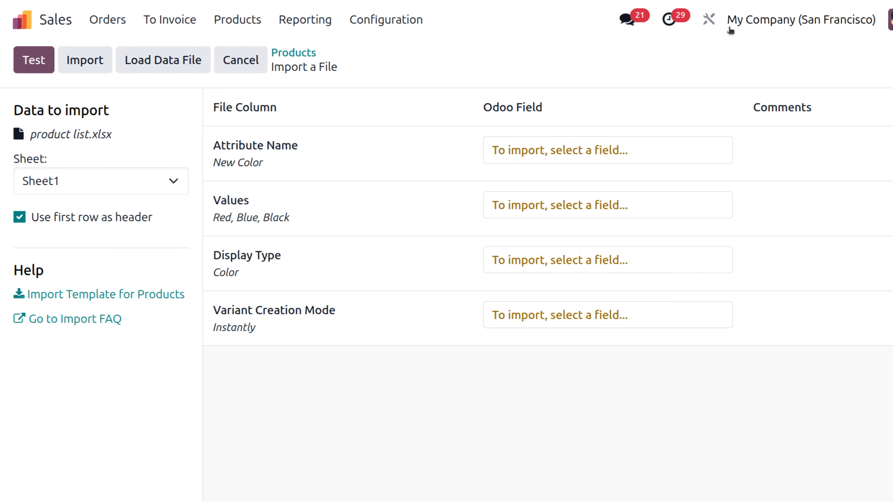
click(150, 180)
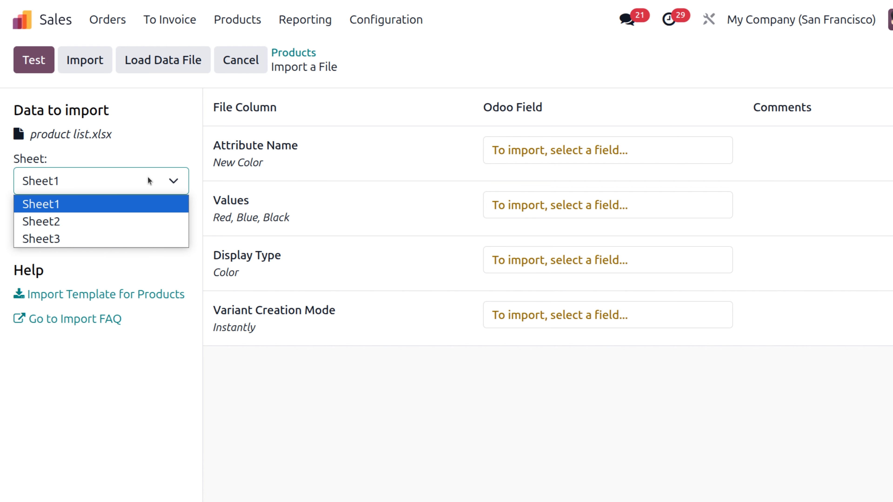
click(129, 243)
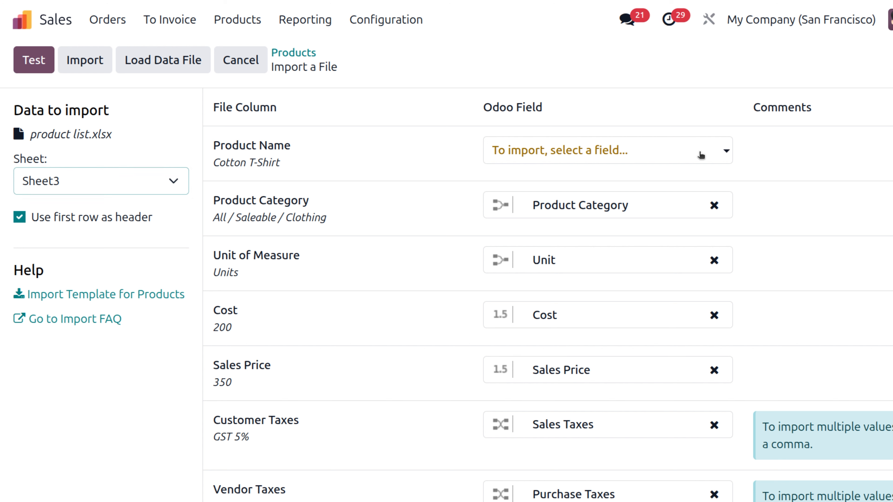
Step: Map the file's Product Name column to the Products / Name field
click(700, 155)
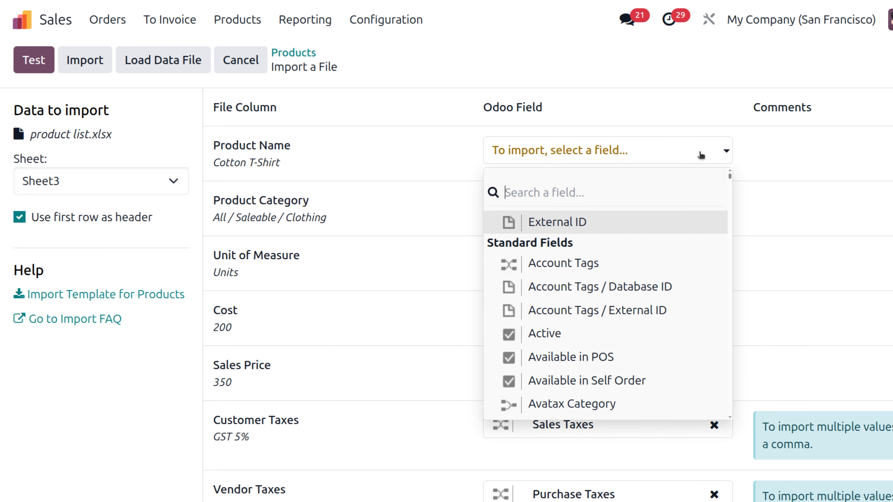
text(pr)
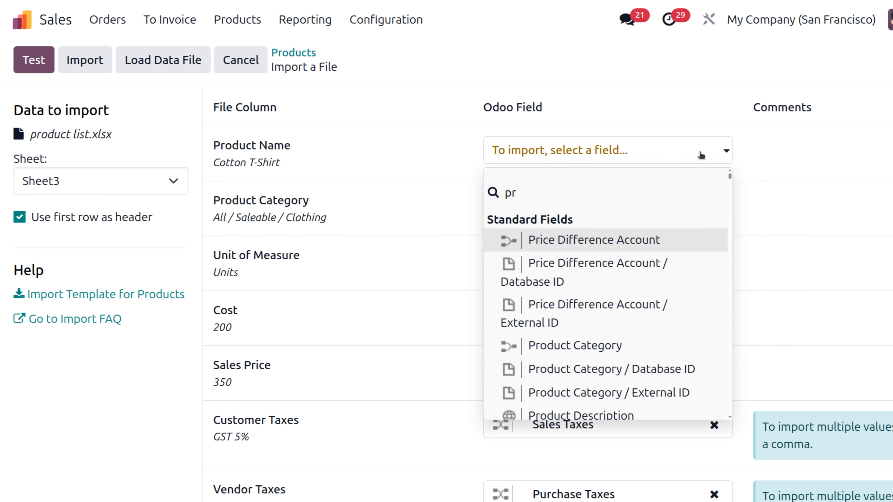
key(BackSpace)
key(BackSpace)
text(nam)
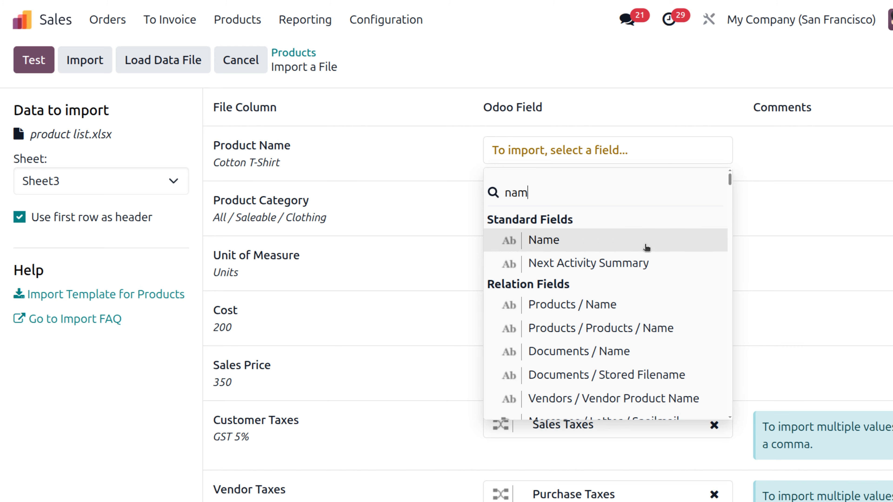
click(596, 304)
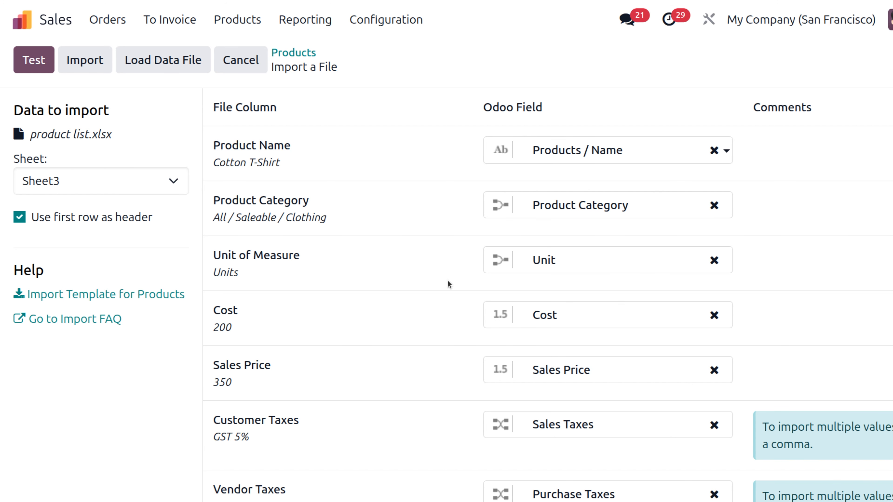
Step: Review the column mappings, run a test of the import, and examine the reported issues
scroll(535, 406, right, 2)
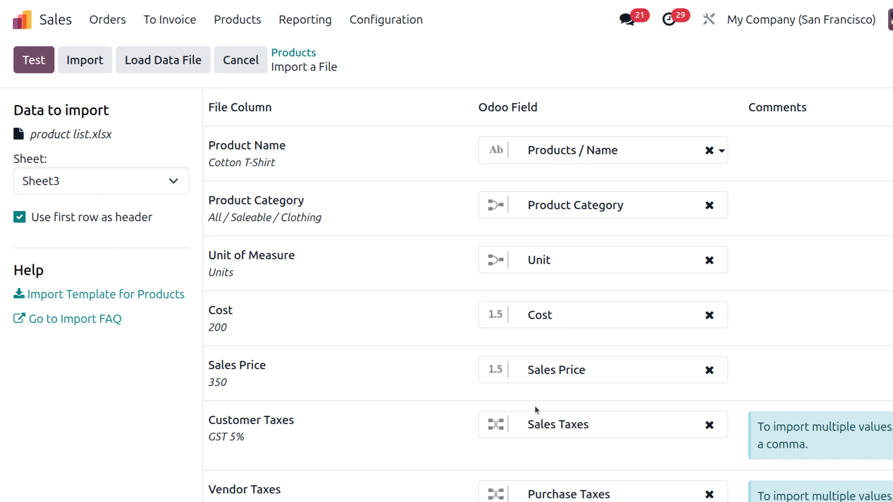
scroll(534, 407, left, 2)
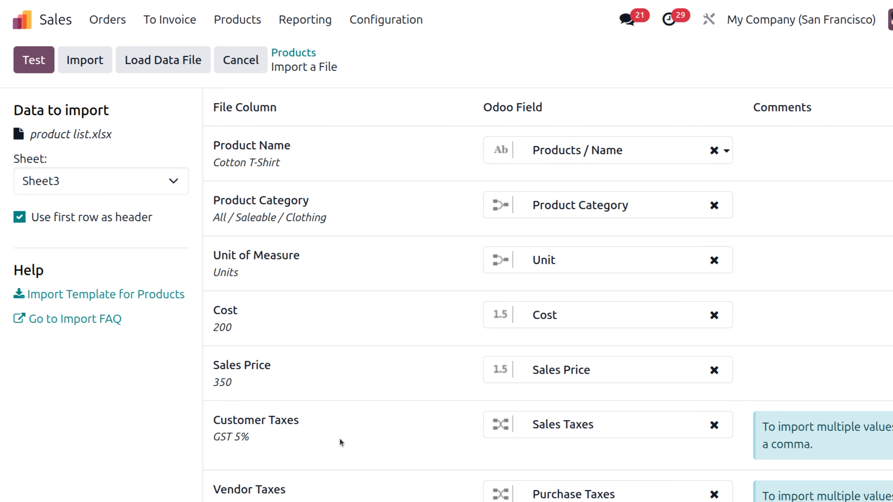
scroll(346, 440, right, 6)
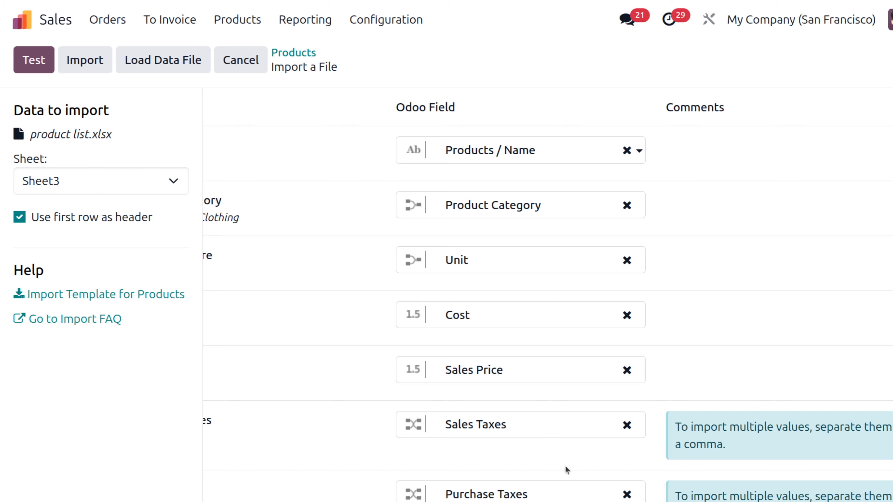
scroll(565, 467, left, 6)
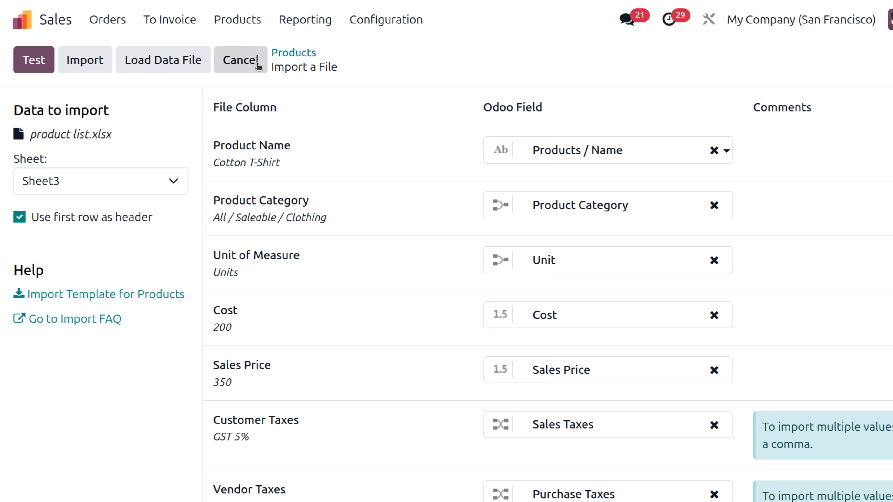
click(35, 62)
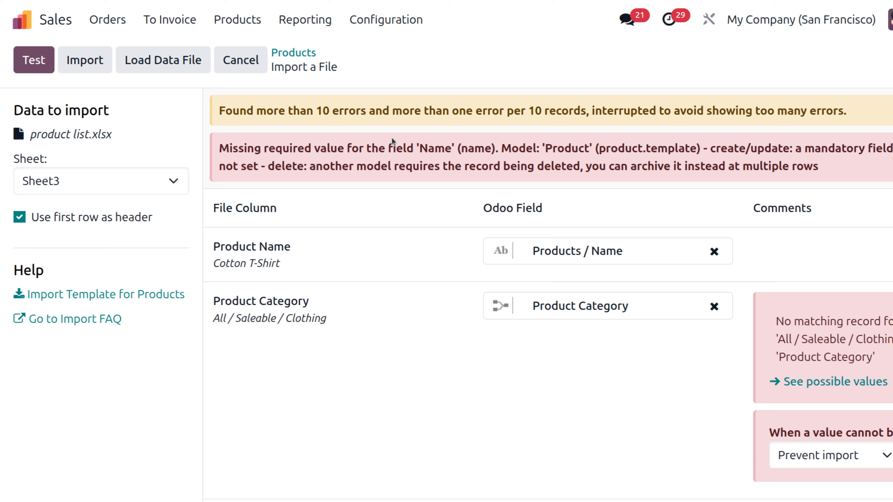
scroll(391, 139, right, 3)
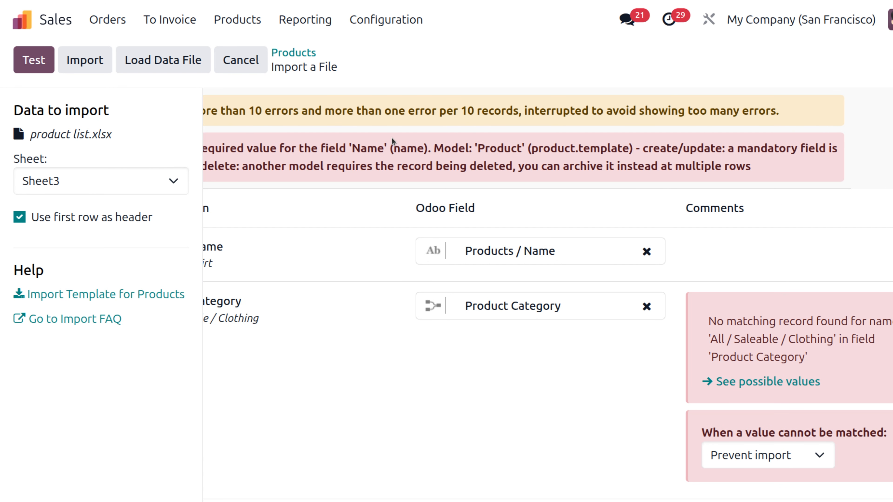
scroll(391, 139, left, 3)
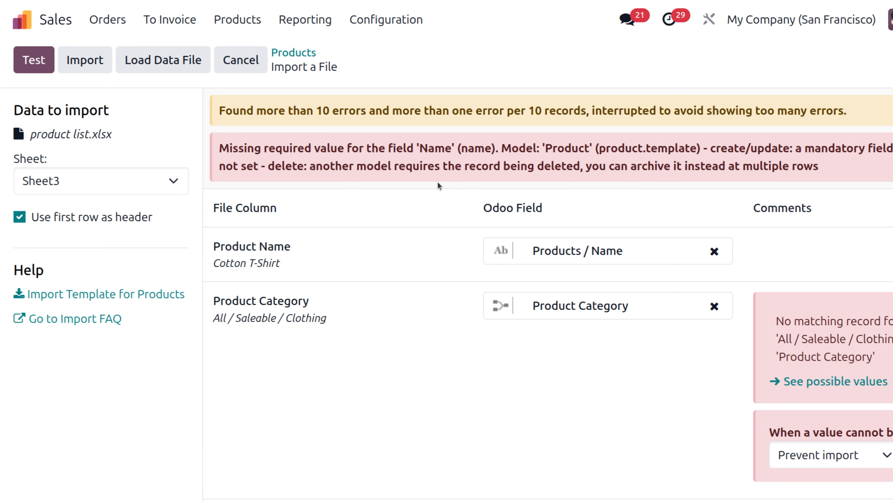
scroll(437, 182, right, 3)
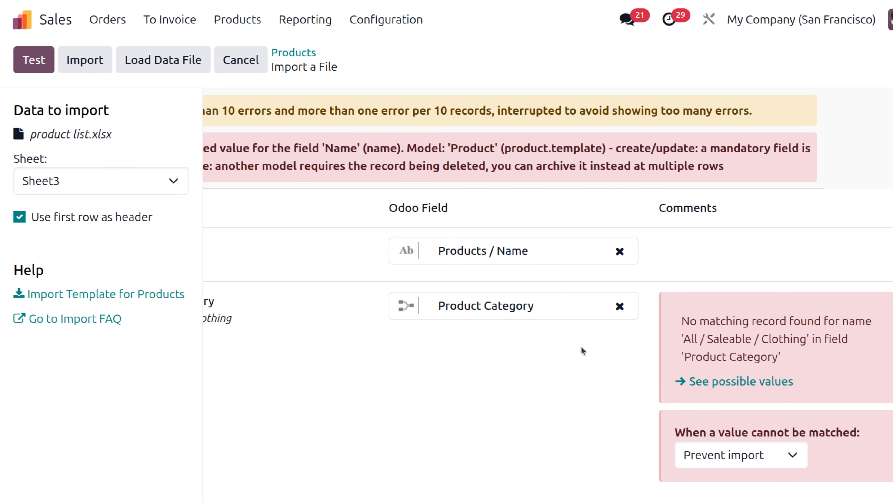
scroll(581, 346, left, 3)
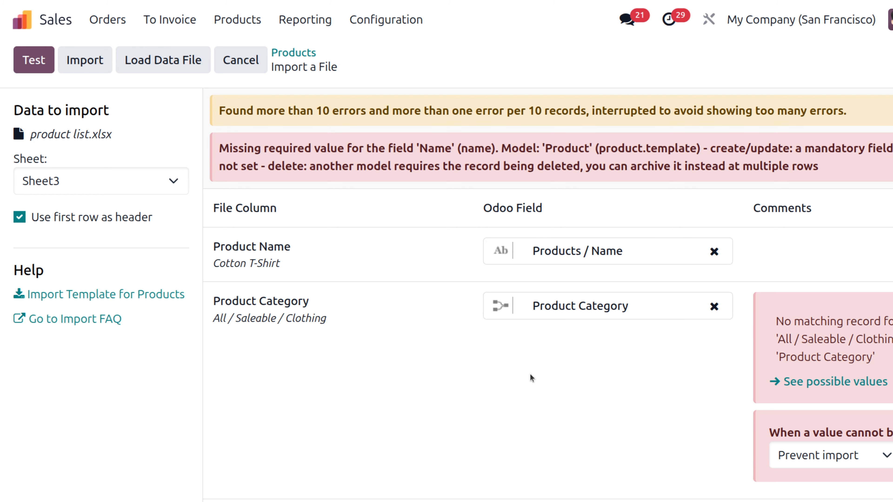
Step: Set the Product Category column to create new values when a value cannot be matched
scroll(530, 374, right, 3)
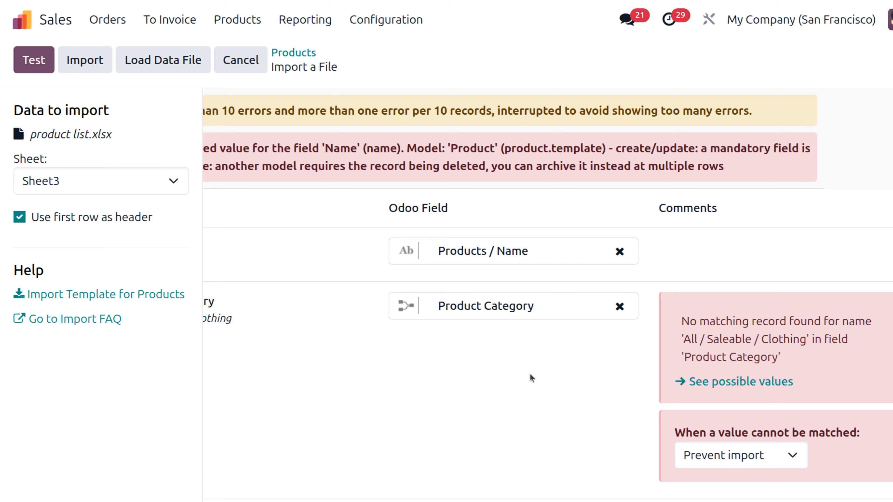
click(749, 459)
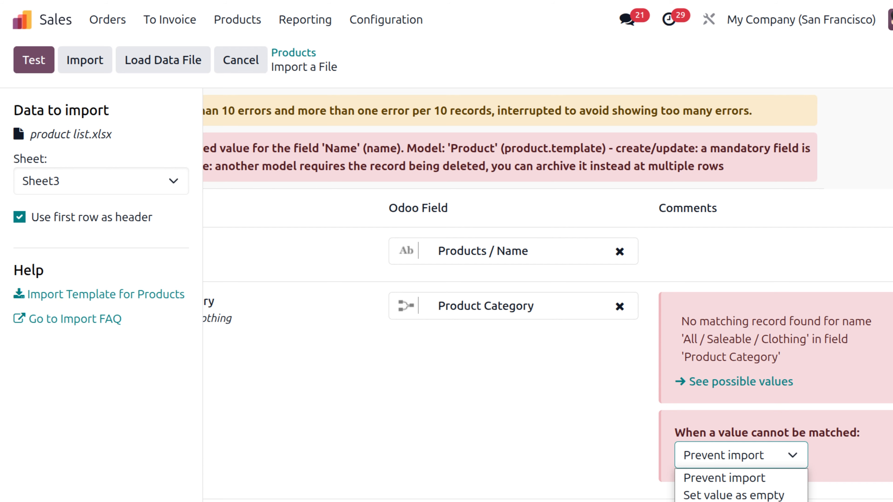
click(731, 501)
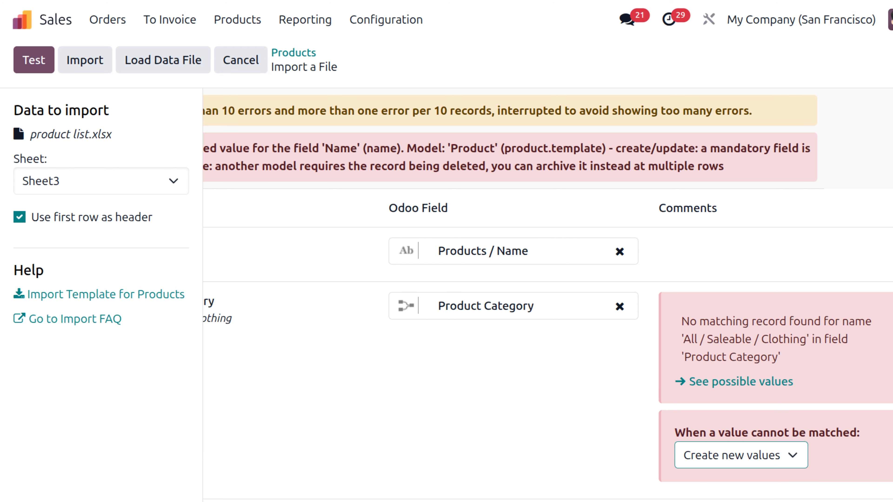
scroll(417, 421, left, 3)
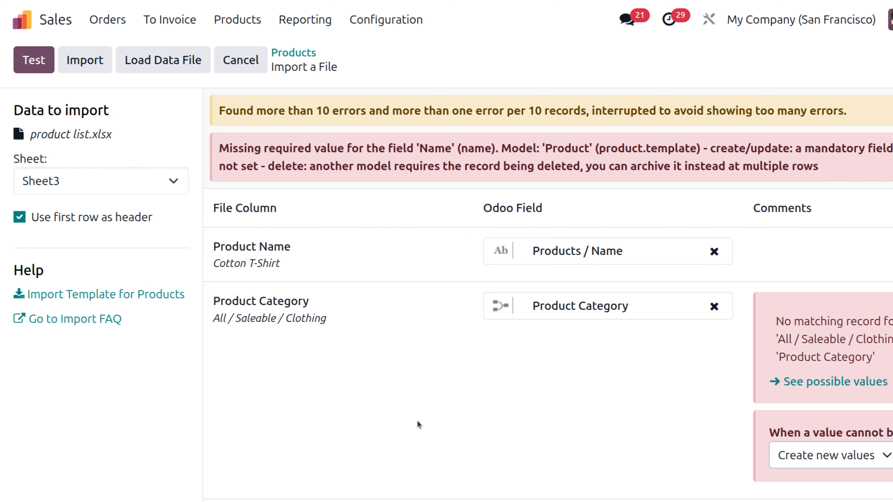
Step: Set the Sales Taxes column to create new values when a value cannot be matched
scroll(549, 390, down, 10)
scroll(548, 390, up, 5)
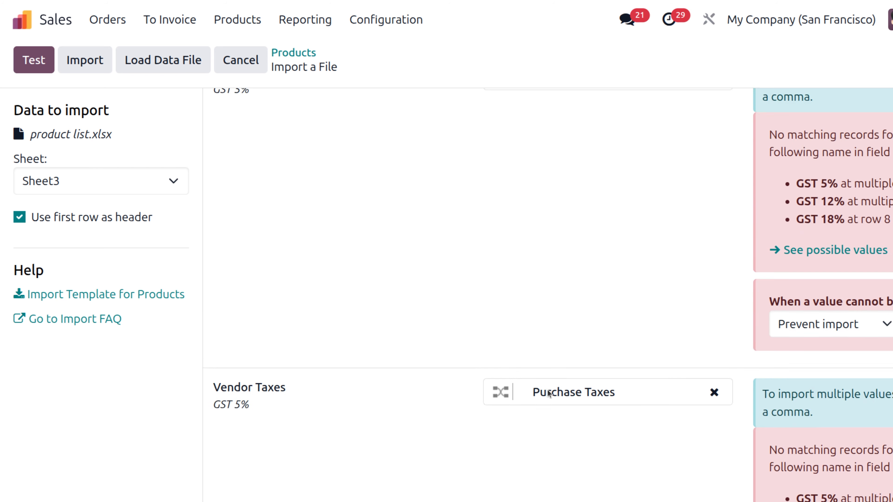
scroll(548, 389, down, 2)
scroll(548, 389, right, 3)
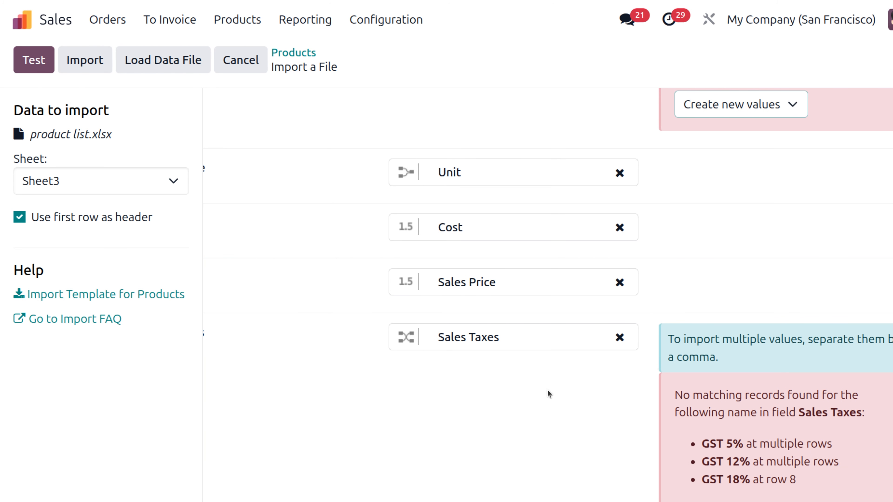
scroll(824, 400, down, 5)
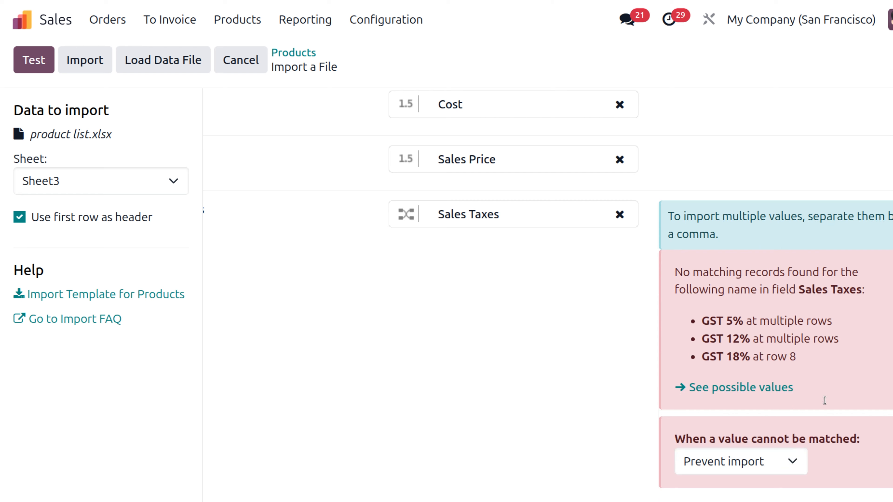
click(763, 463)
click(732, 501)
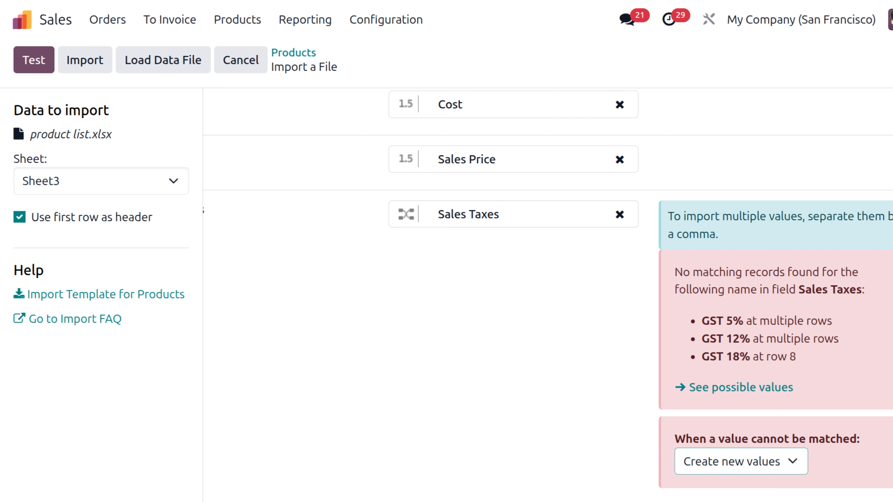
Step: Choose how the Purchase Taxes column handles values that cannot be matched
scroll(570, 474, down, 6)
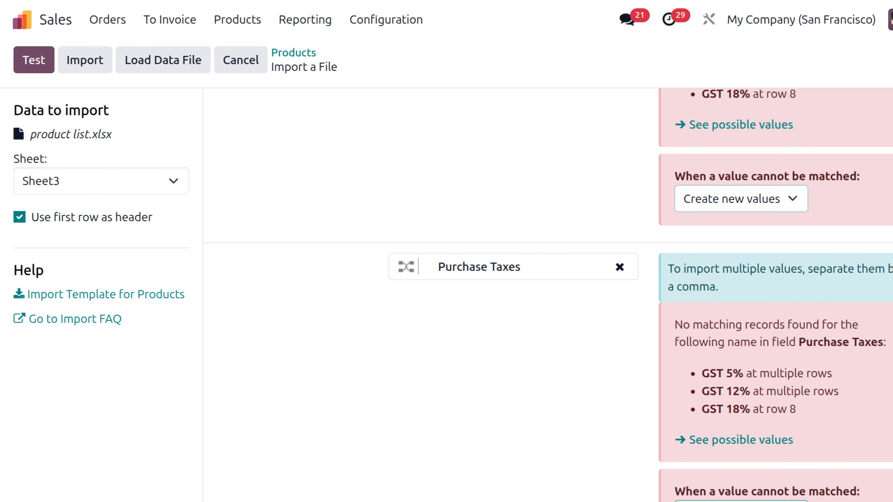
click(734, 500)
click(760, 492)
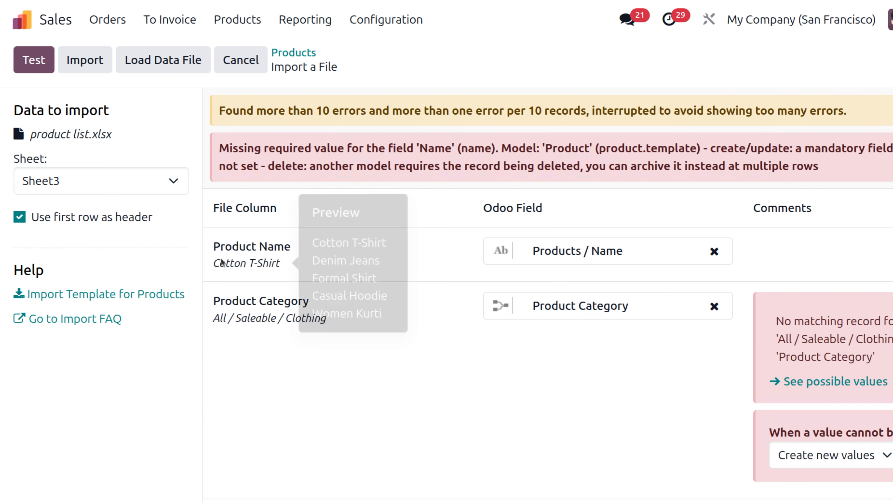
Step: Test the import, review the reported issues across the column mappings, and try to import the file
click(35, 61)
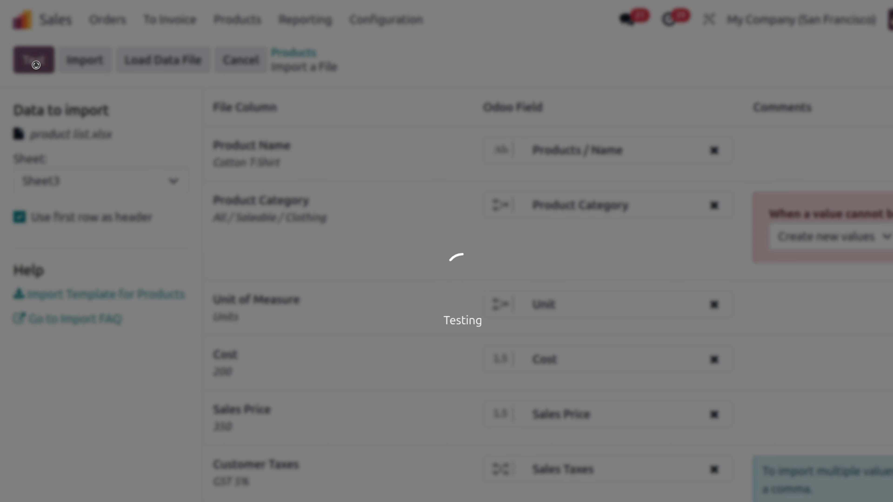
scroll(516, 426, right, 3)
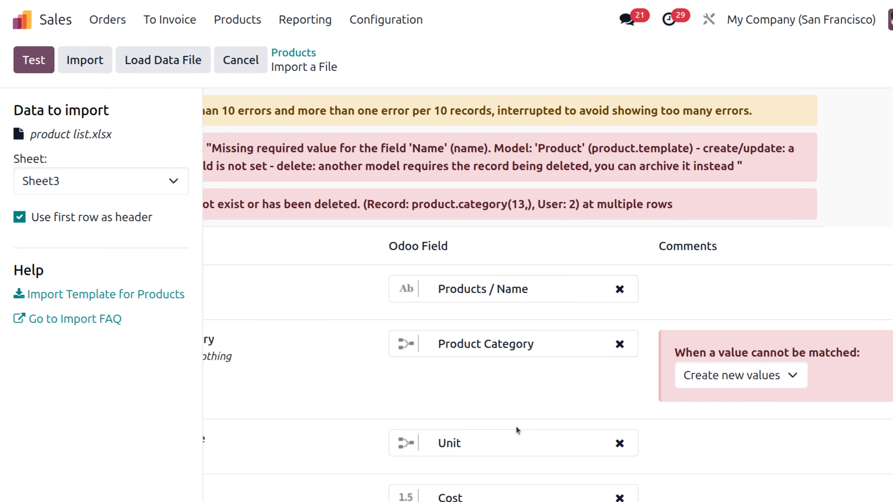
scroll(516, 426, down, 8)
scroll(516, 427, up, 8)
scroll(516, 430, left, 3)
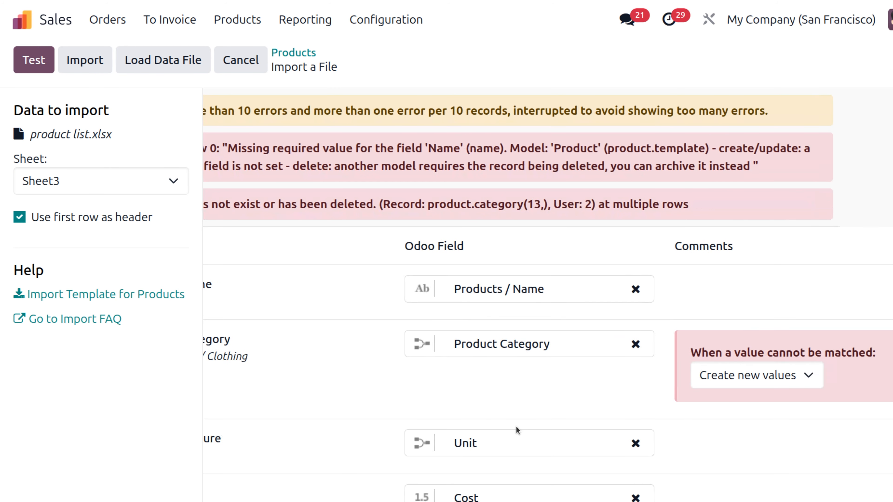
click(90, 60)
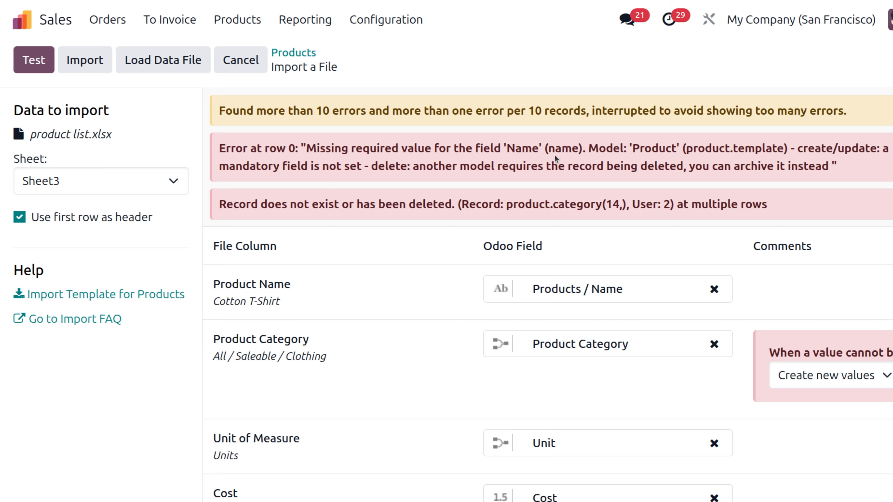
Step: Remap the file's Product Name column from the Products / Name field to the standard Name field
click(713, 292)
click(639, 286)
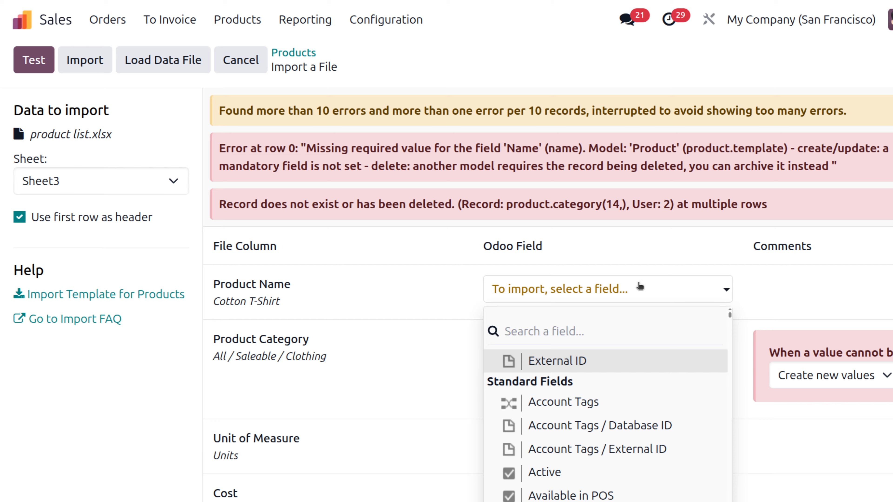
text(nam)
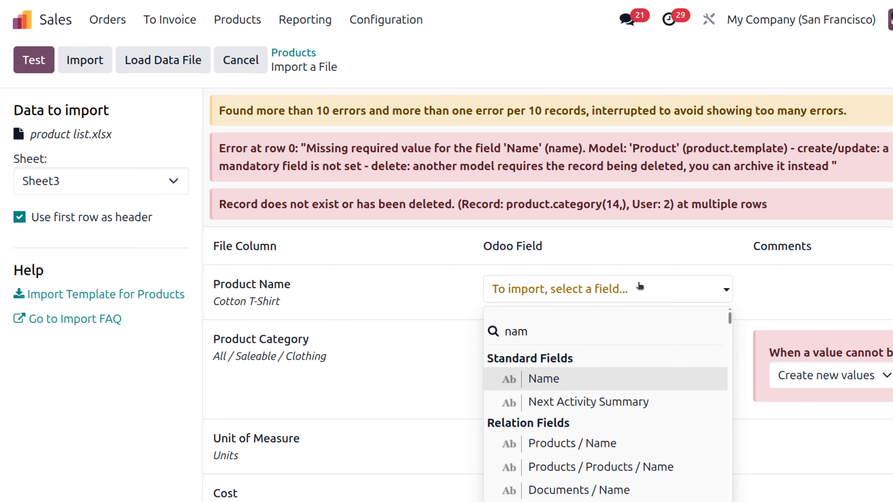
click(545, 379)
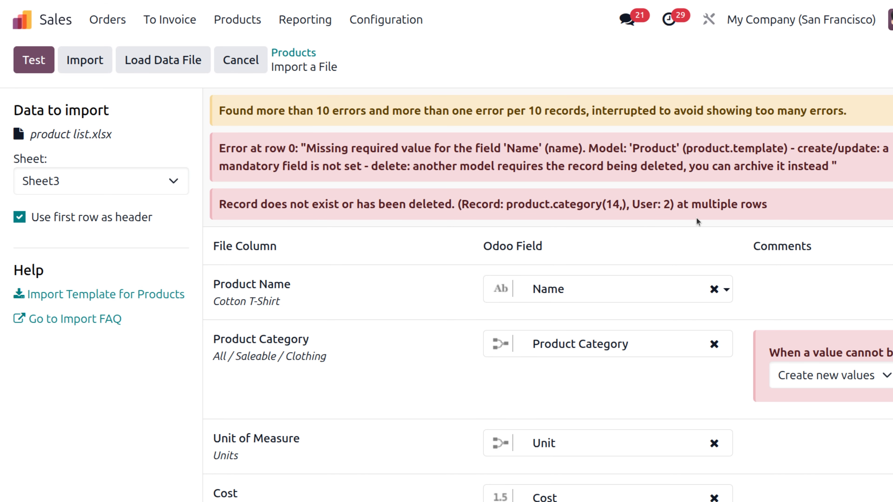
Step: Check the column mappings, test the import again, and import the product list
scroll(371, 267, down, 3)
scroll(371, 267, up, 3)
click(34, 56)
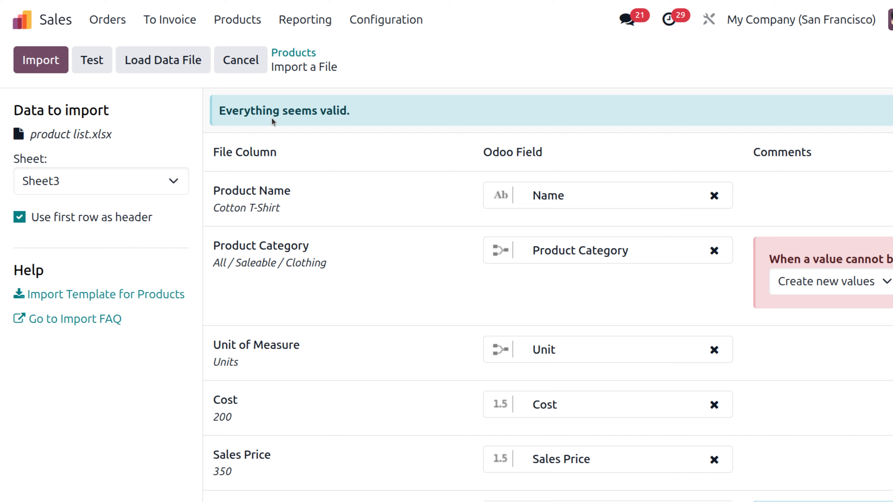
click(40, 60)
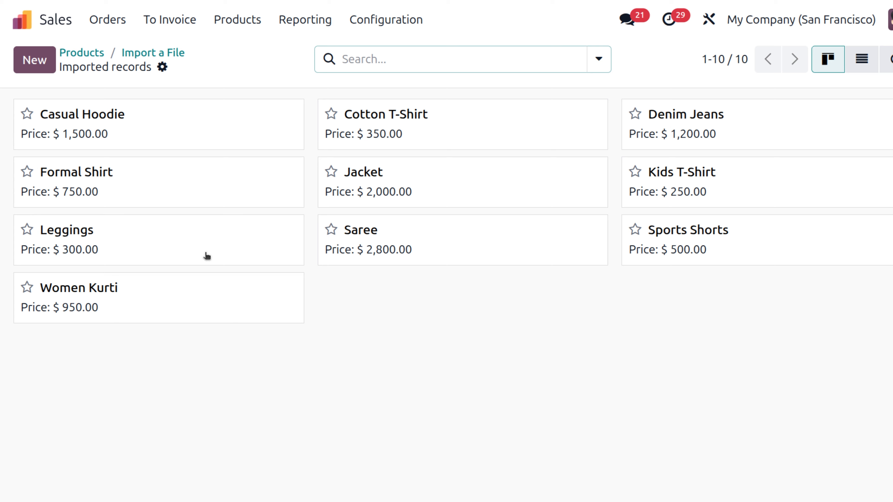
Step: Review the imported Casual Hoodie product's details and look through the full product list for the imported clothing items
click(151, 130)
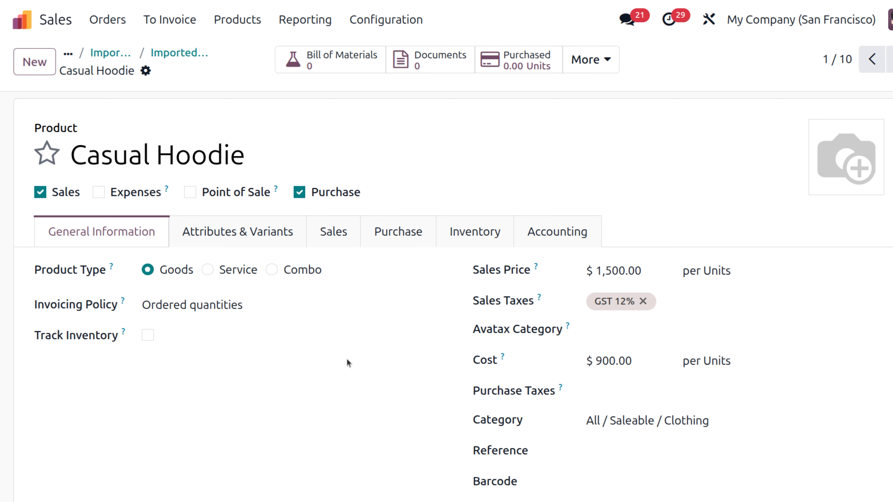
click(165, 55)
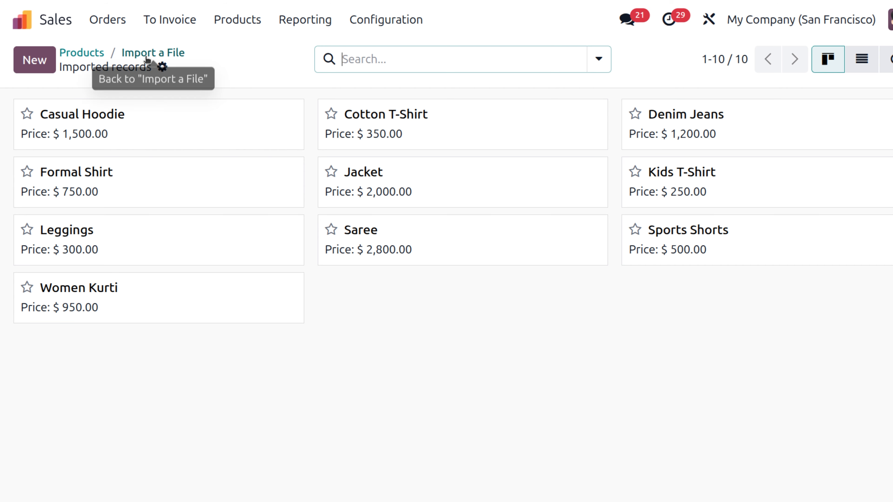
click(87, 53)
scroll(208, 305, down, 5)
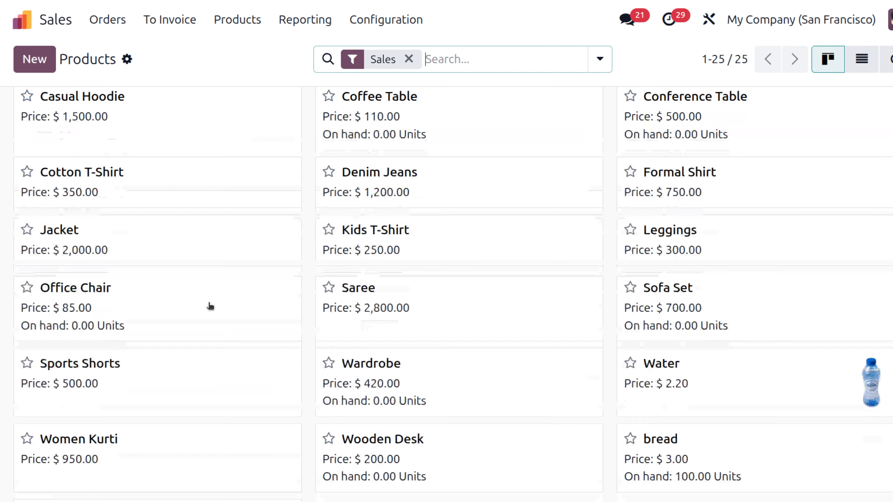
scroll(211, 306, up, 5)
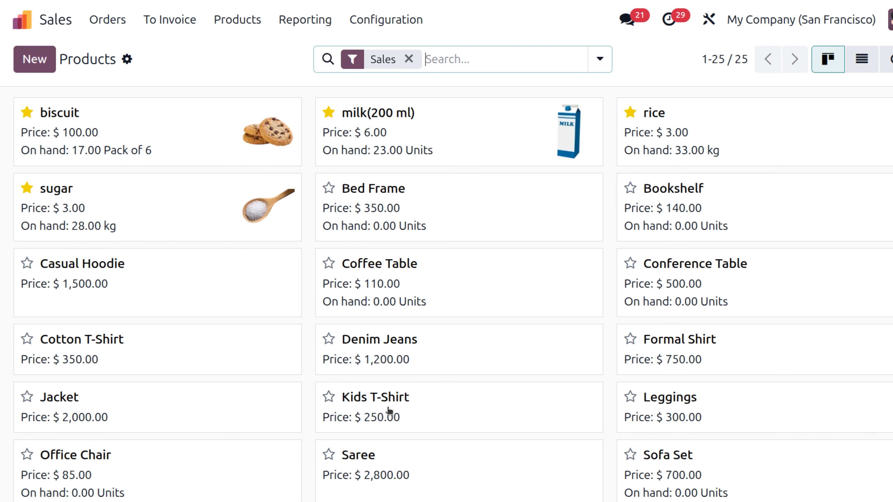
scroll(389, 409, down, 5)
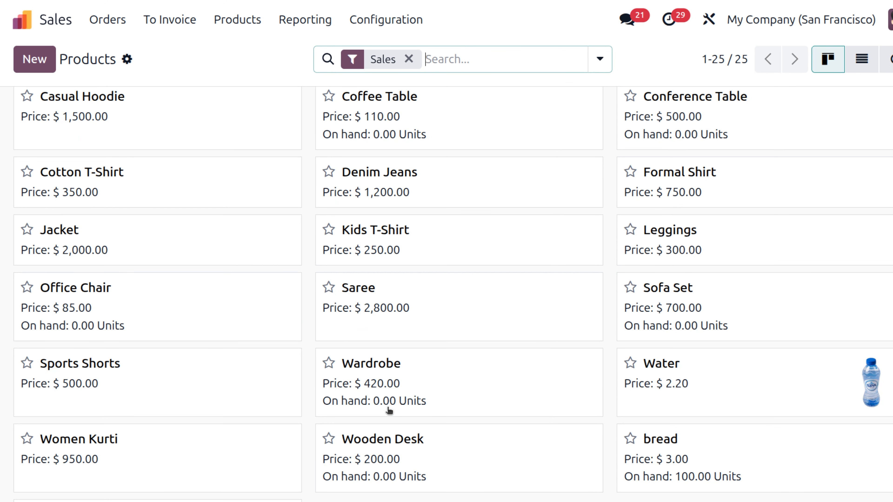